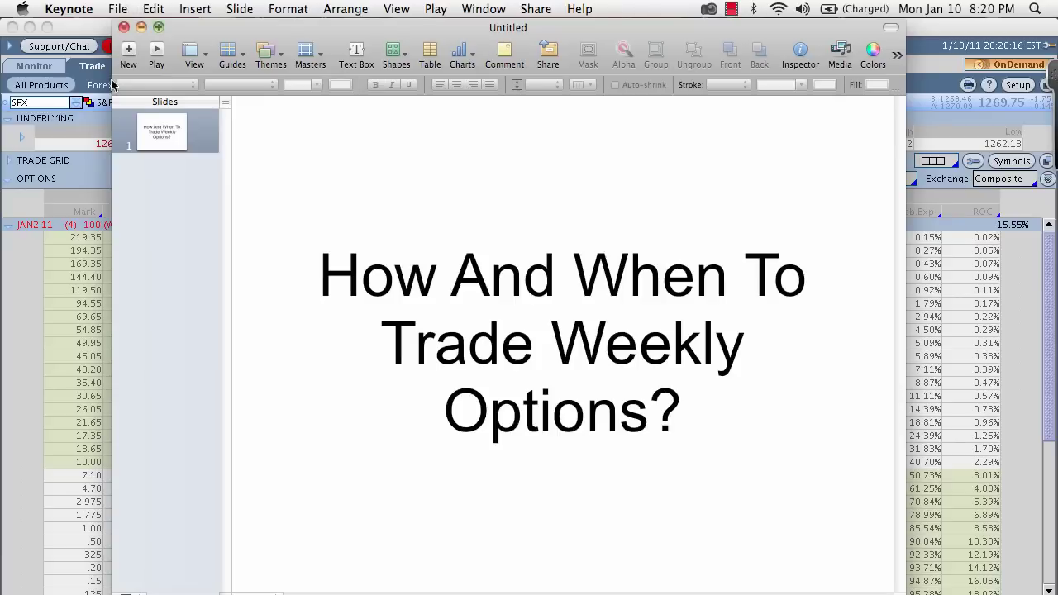
Bring thinkorswim forward and collapse the JAN2 11 weekly row in the SPX expiration list.
{"action": "left_click", "coordinate": [86, 174]}
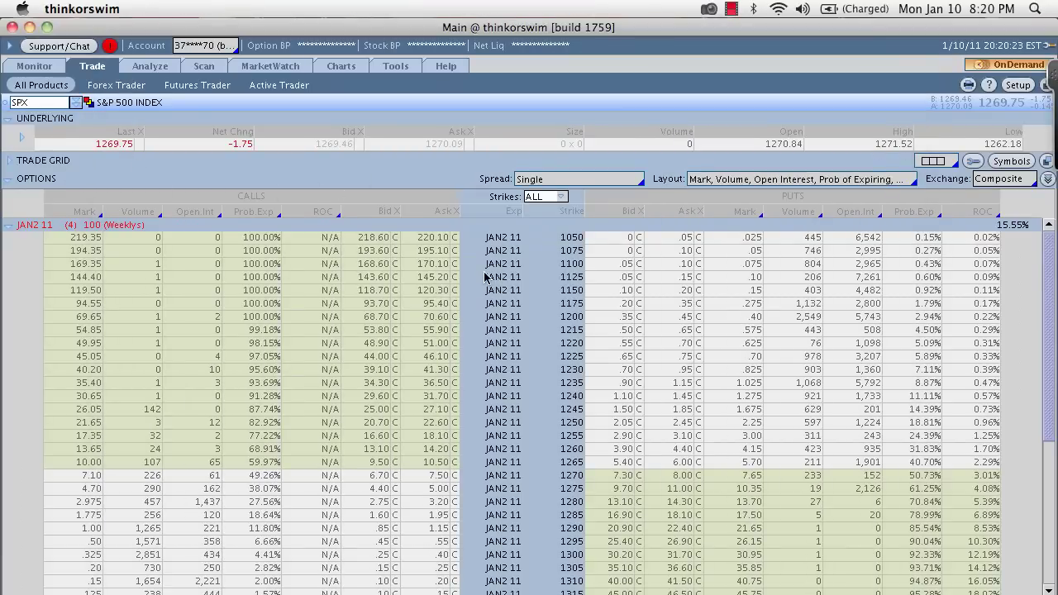
{"action": "scroll", "coordinate": [479, 276], "scroll_direction": "down", "scroll_amount": 2}
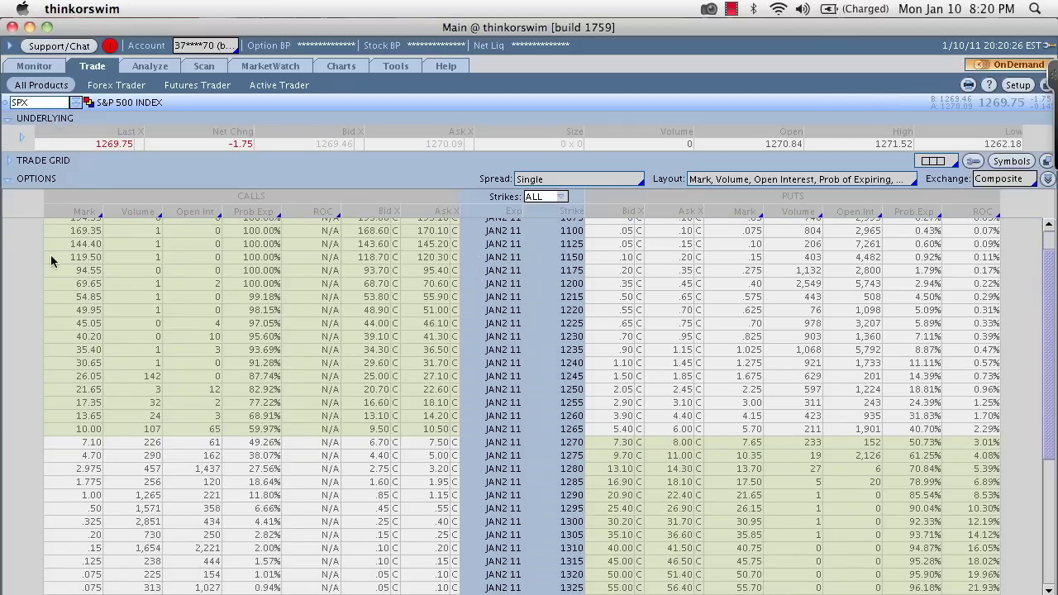
{"action": "scroll", "coordinate": [51, 255], "scroll_direction": "up", "scroll_amount": 2}
{"action": "left_click", "coordinate": [37, 225]}
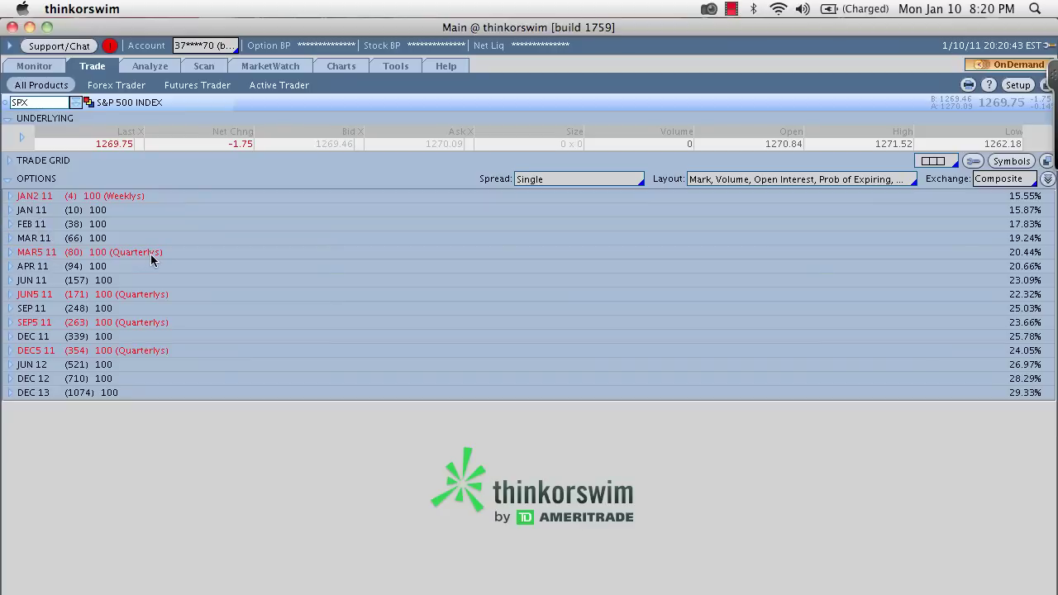
{"action": "left_click", "coordinate": [46, 103]}
{"action": "type", "text": "GOOG"}
{"action": "key", "text": "Return"}
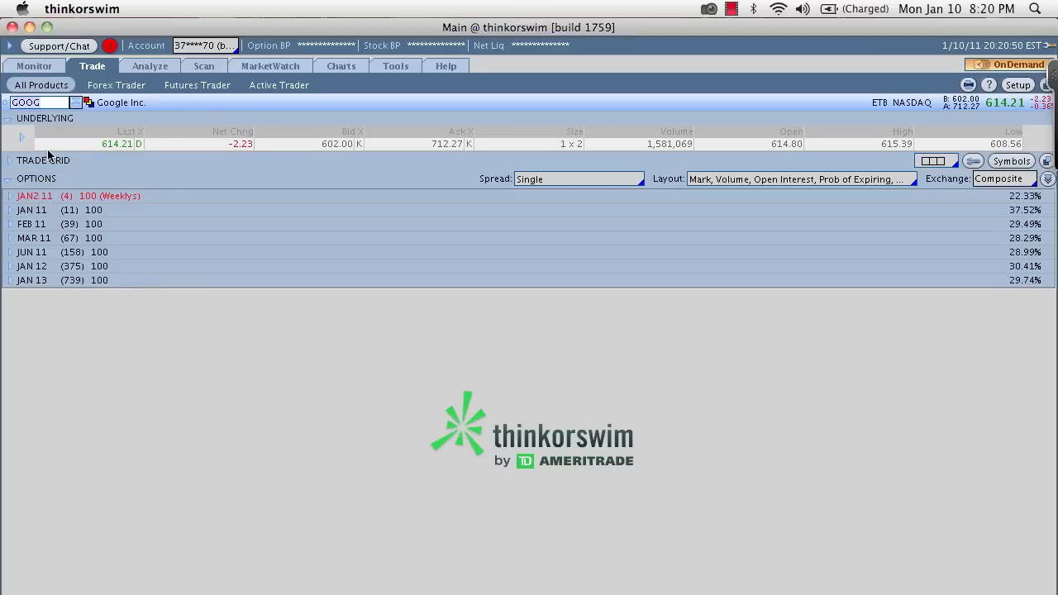
{"action": "type", "text": "USO"}
{"action": "key", "text": "Return"}
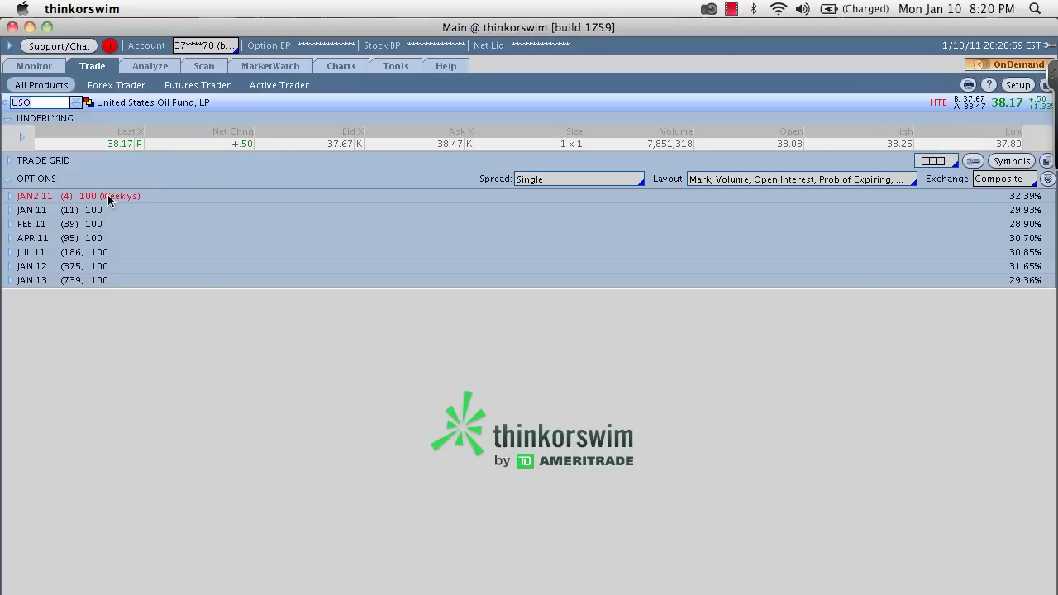
{"action": "type", "text": "SPX"}
{"action": "key", "text": "Return"}
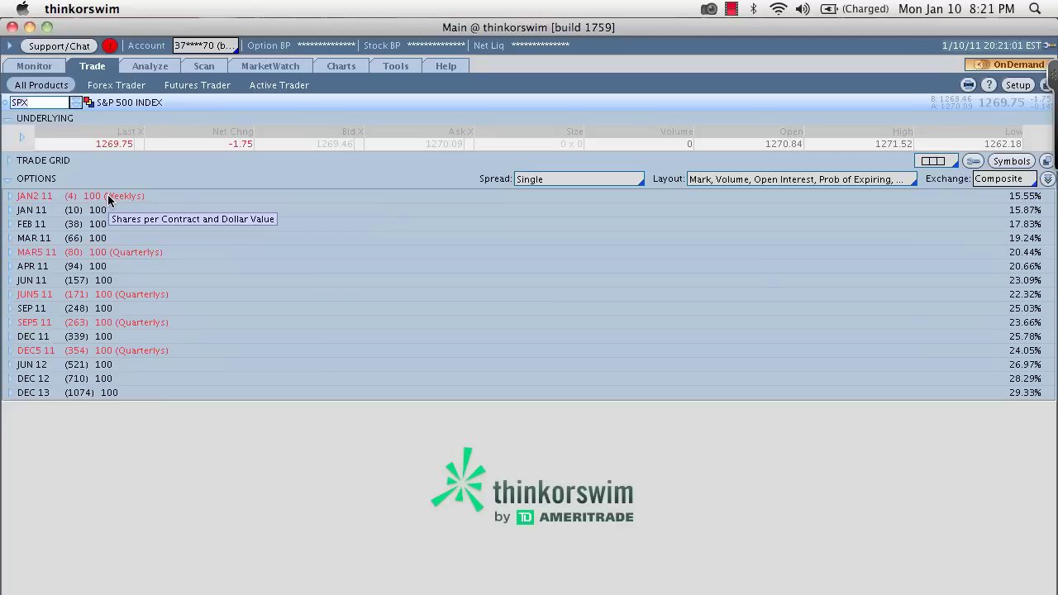
Expand the JAN2 11 weeklys to show strikes from 1050 upward, then select the 1125 put.
{"action": "left_click", "coordinate": [46, 201]}
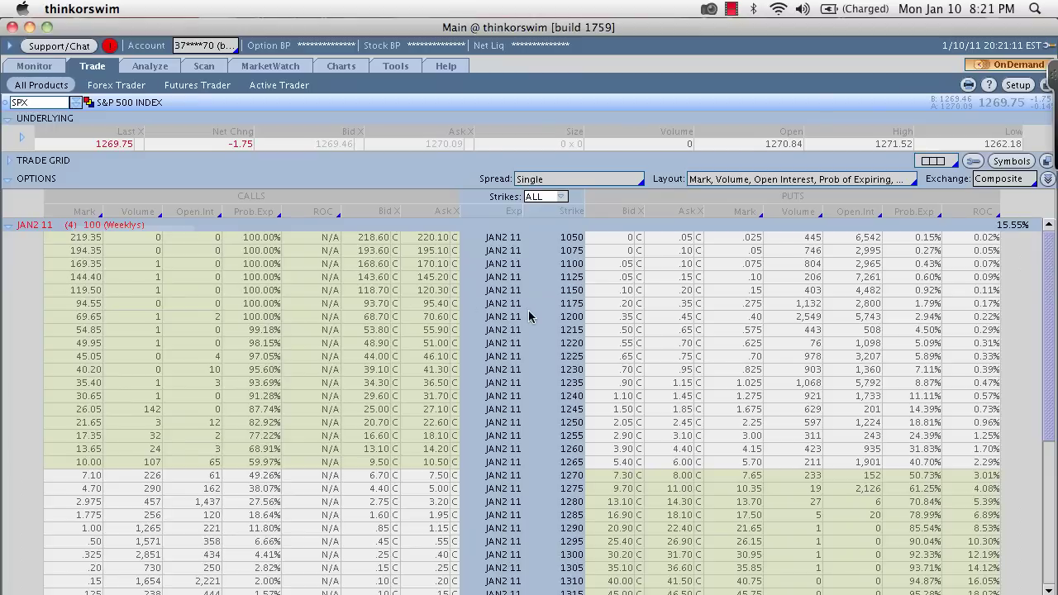
{"action": "scroll", "coordinate": [668, 322], "scroll_direction": "down", "scroll_amount": 1}
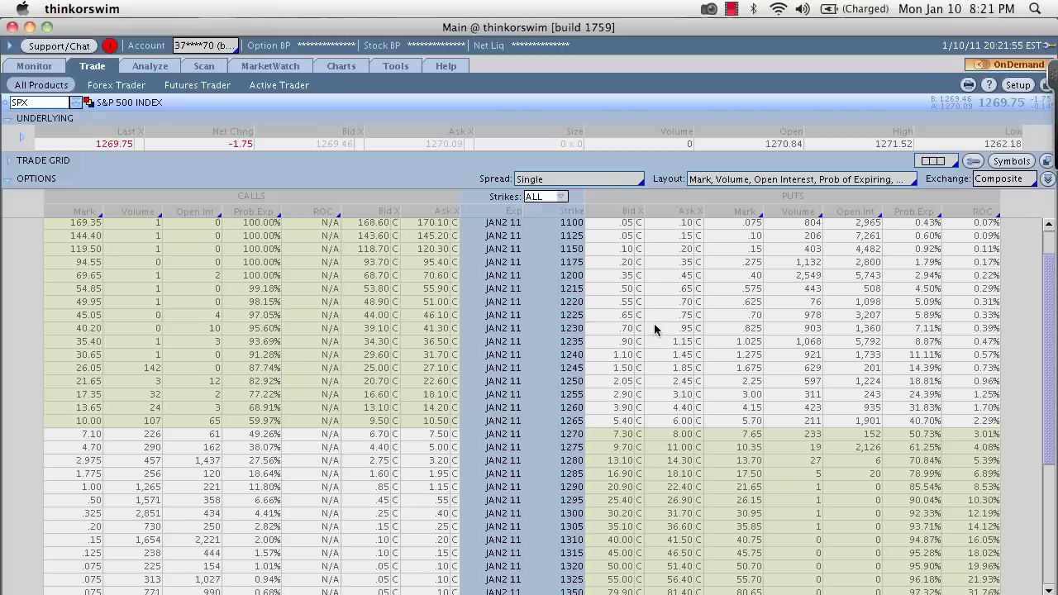
{"action": "scroll", "coordinate": [655, 324], "scroll_direction": "up", "scroll_amount": 3}
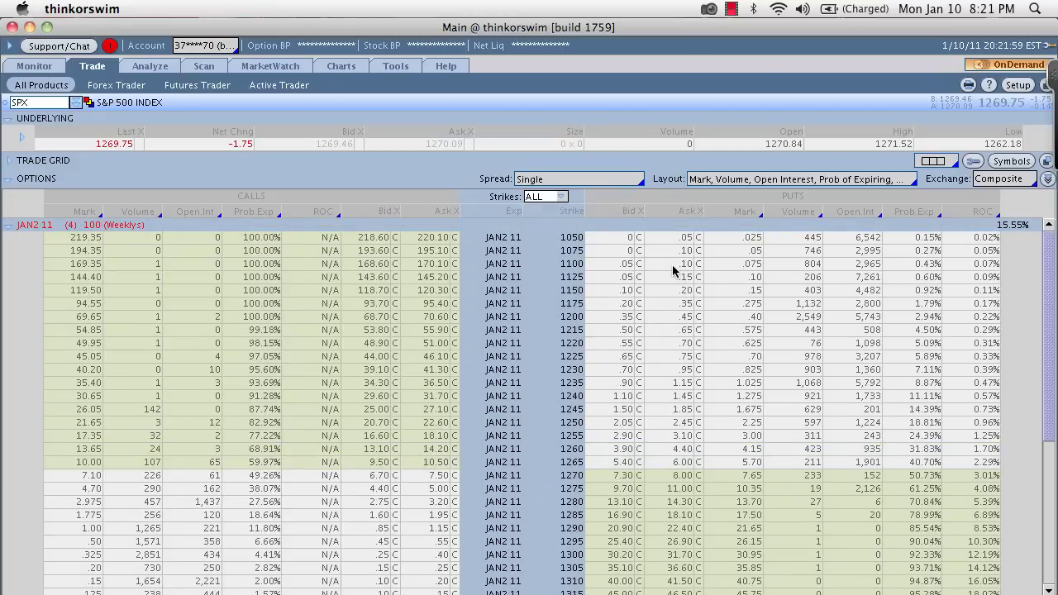
{"action": "left_click", "coordinate": [724, 280]}
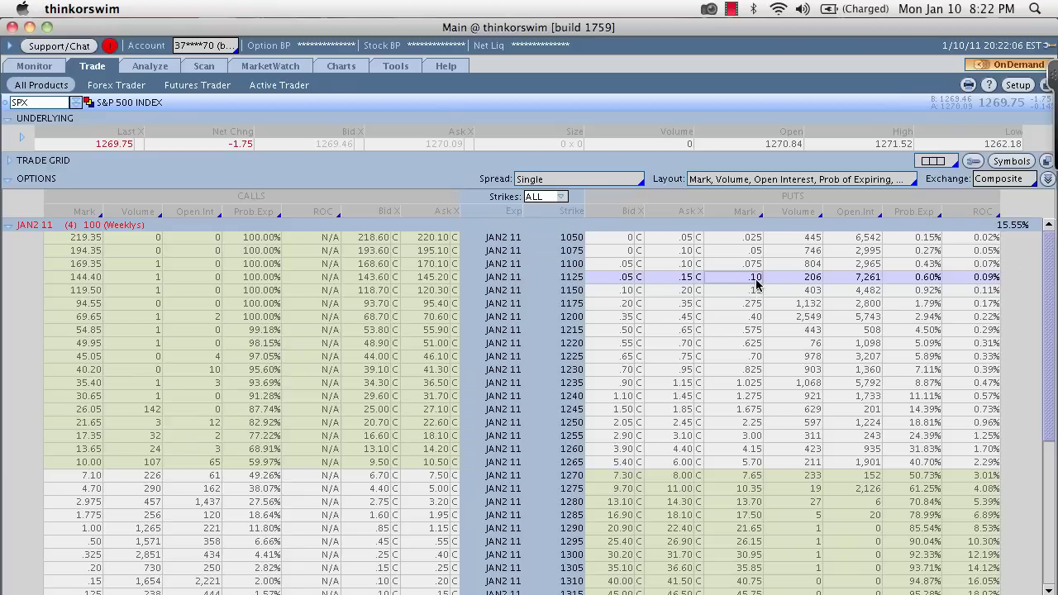
{"action": "left_click", "coordinate": [57, 102]}
{"action": "type", "text": "GOOG"}
{"action": "key", "text": "Return"}
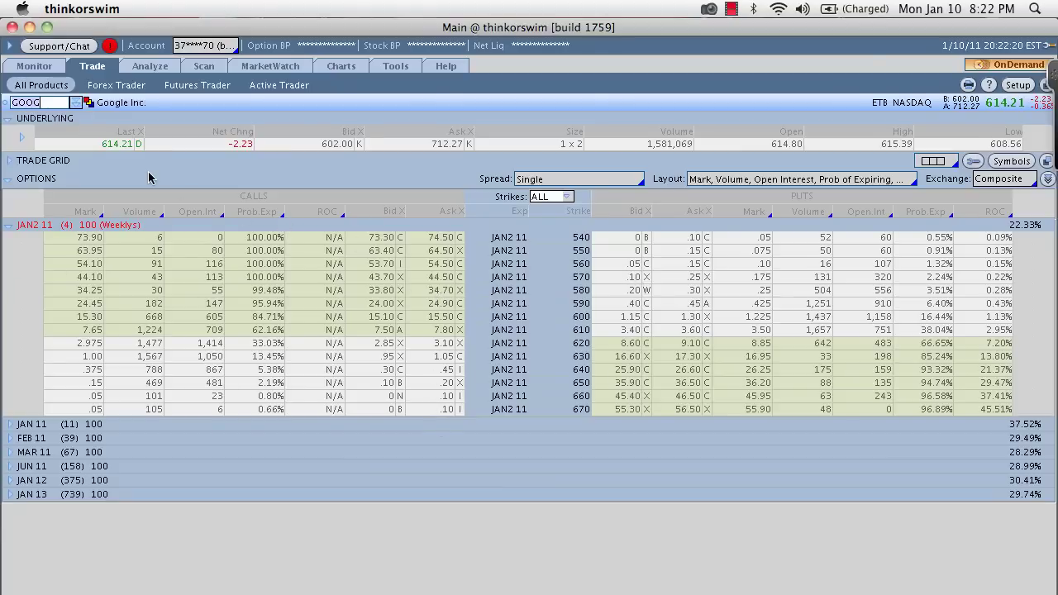
{"action": "type", "text": "SPX"}
{"action": "key", "text": "Return"}
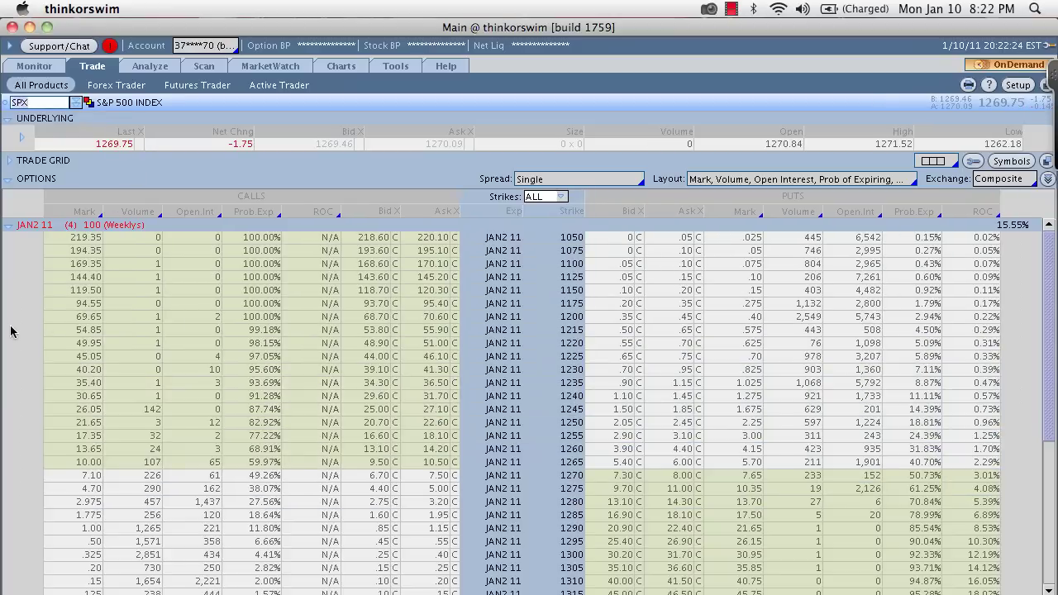
{"action": "scroll", "coordinate": [11, 331], "scroll_direction": "down", "scroll_amount": 2}
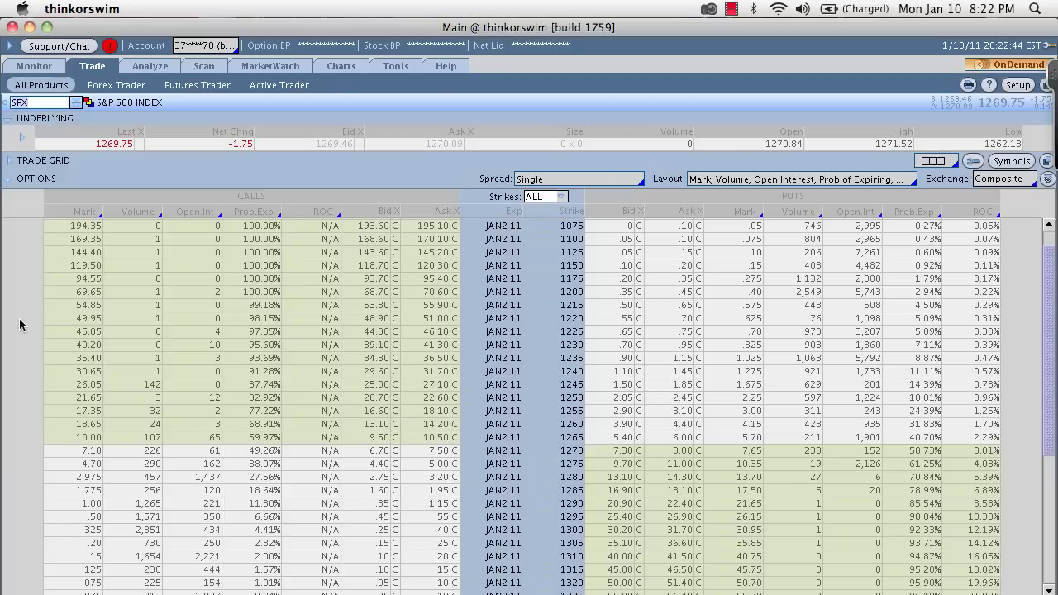
{"action": "scroll", "coordinate": [21, 324], "scroll_direction": "down", "scroll_amount": 2}
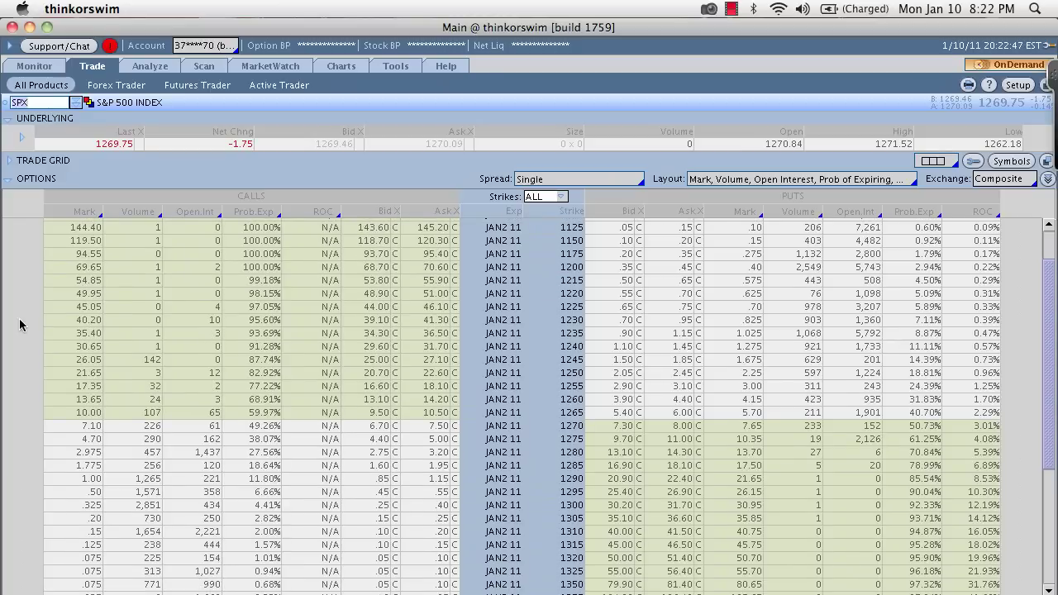
Switch the chain to the 'Delta, Gamma, Theta, Vega' layout and select the 1200 put.
{"action": "left_click", "coordinate": [789, 180]}
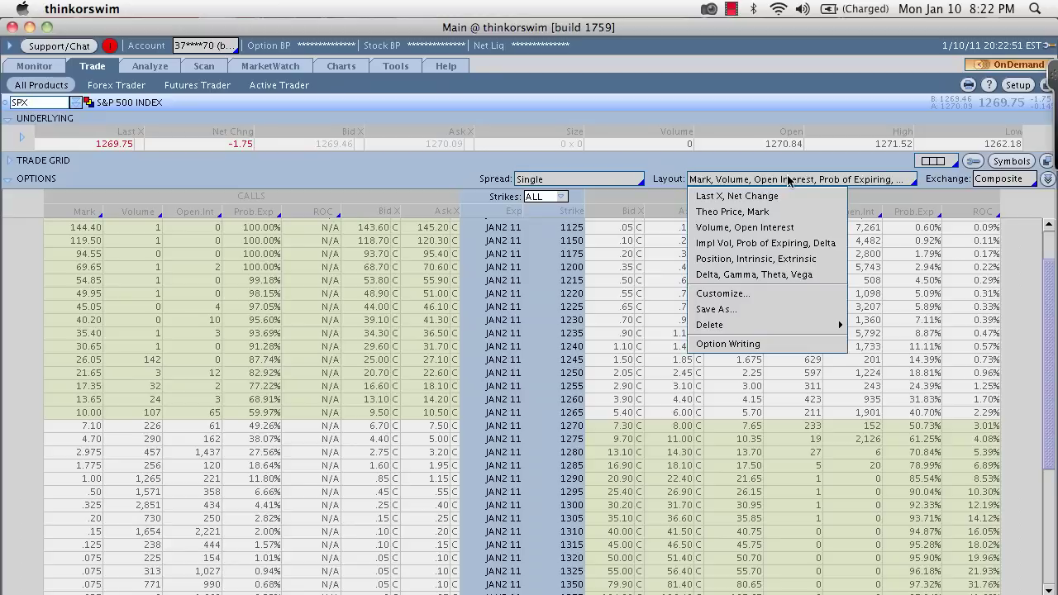
{"action": "left_click", "coordinate": [777, 276]}
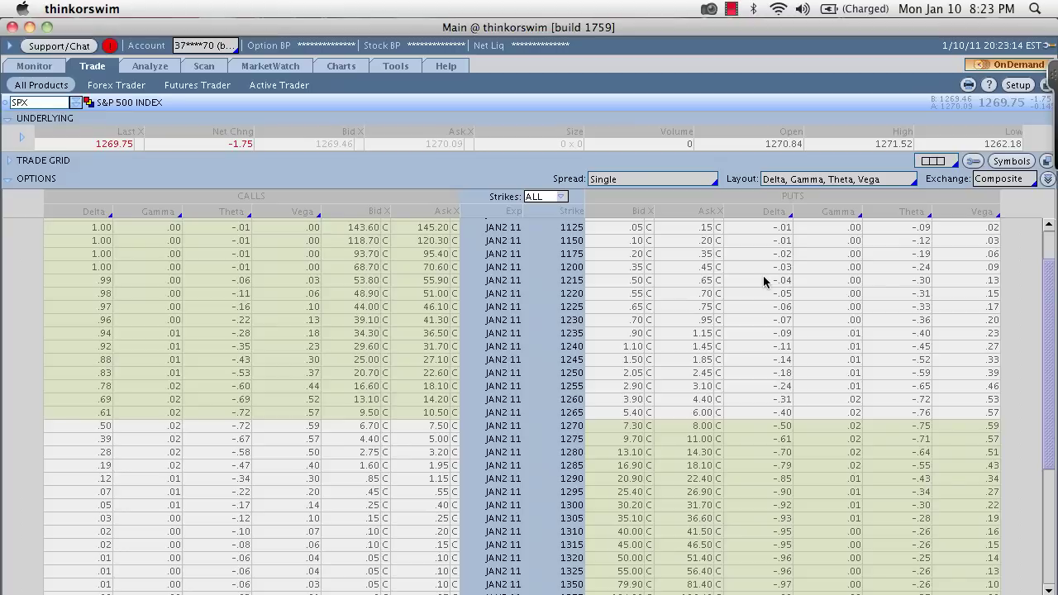
{"action": "scroll", "coordinate": [763, 281], "scroll_direction": "up", "scroll_amount": 2}
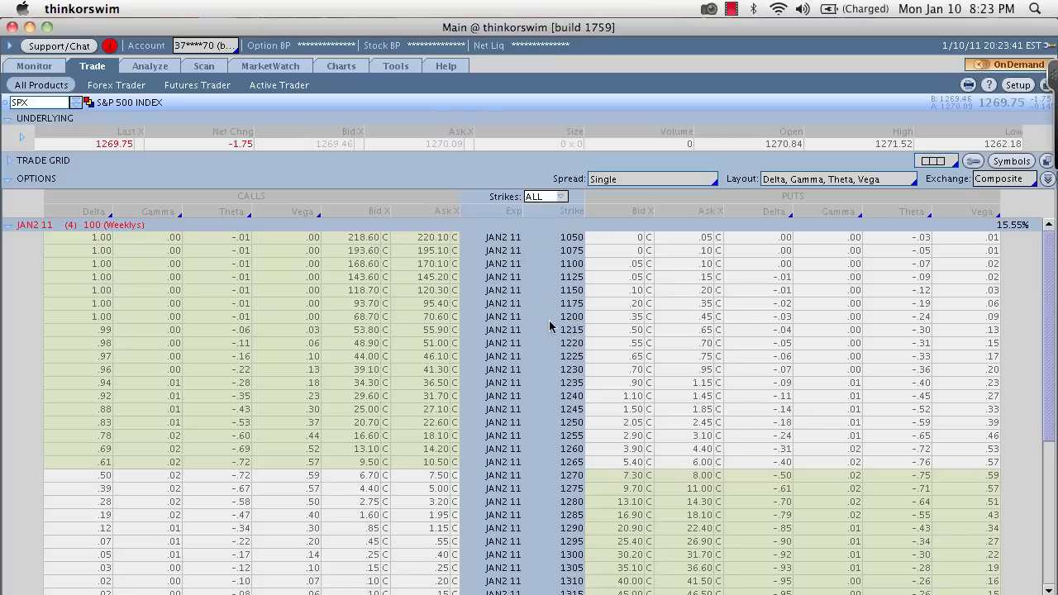
{"action": "left_click", "coordinate": [743, 319]}
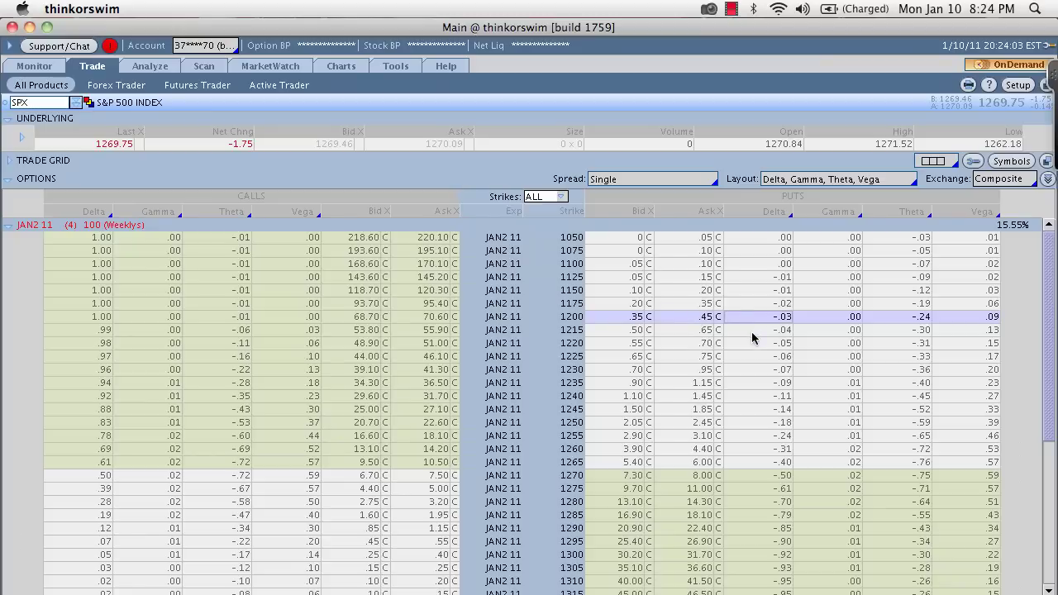
{"action": "scroll", "coordinate": [751, 332], "scroll_direction": "down", "scroll_amount": 3}
{"action": "scroll", "coordinate": [751, 333], "scroll_direction": "up", "scroll_amount": 3}
Show 9 strikes (1250–1290), expand JAN 11, and select the JAN2 11 1265 put.
{"action": "left_click", "coordinate": [562, 198]}
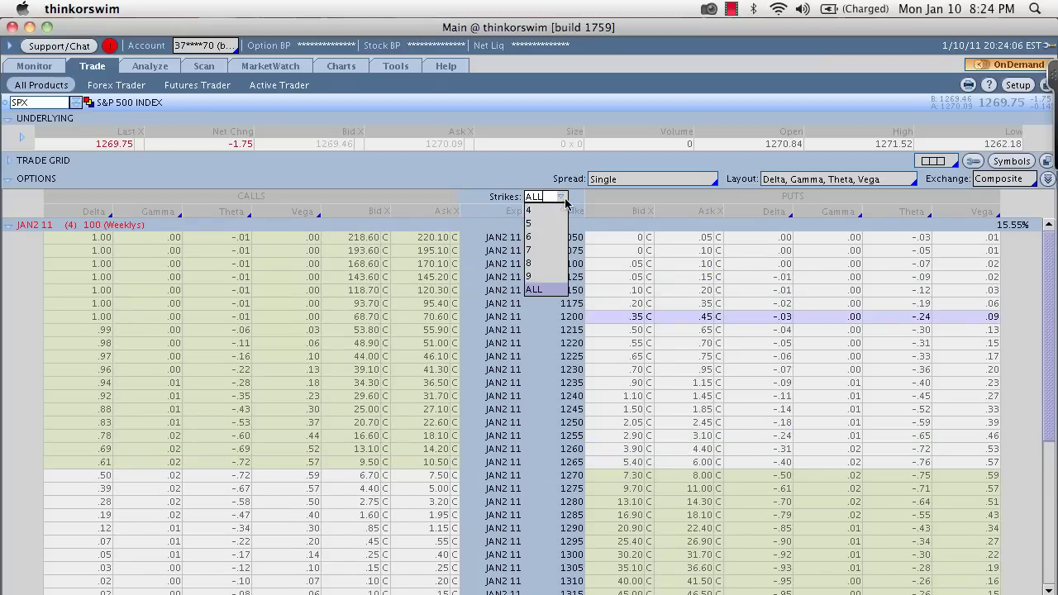
{"action": "left_click", "coordinate": [549, 277]}
{"action": "left_click", "coordinate": [35, 359]}
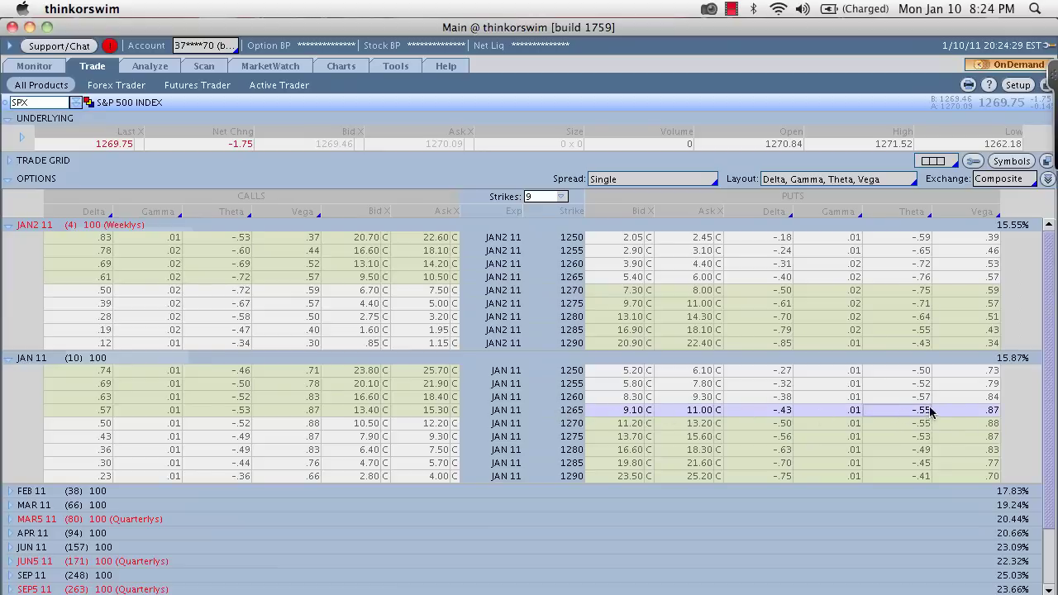
{"action": "left_click", "coordinate": [899, 279]}
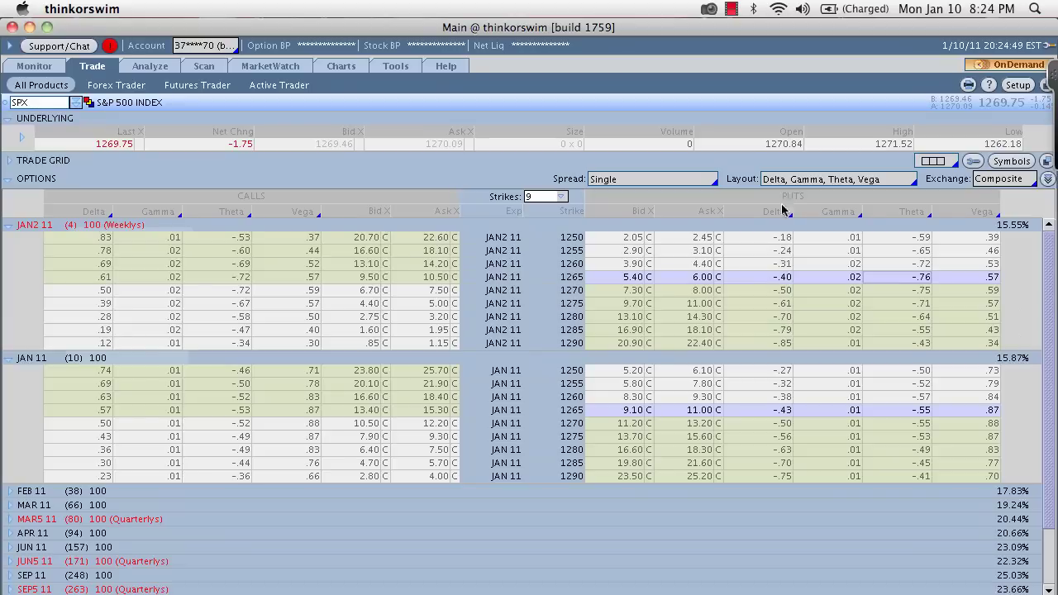
Restore the Option Writing layout and collapse the JAN 11 expiration.
{"action": "left_click", "coordinate": [803, 180]}
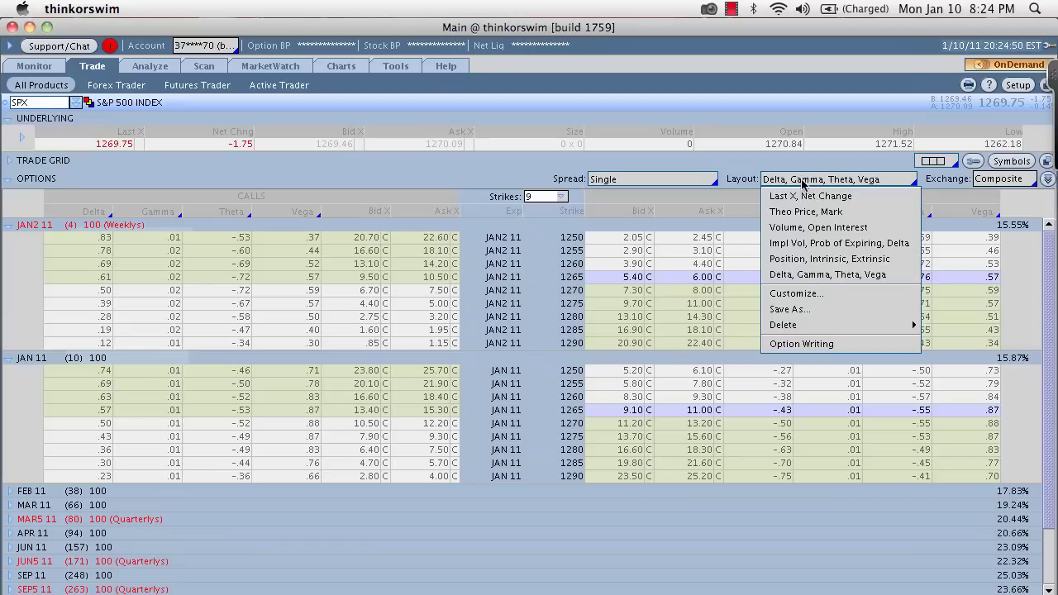
{"action": "left_click", "coordinate": [814, 344]}
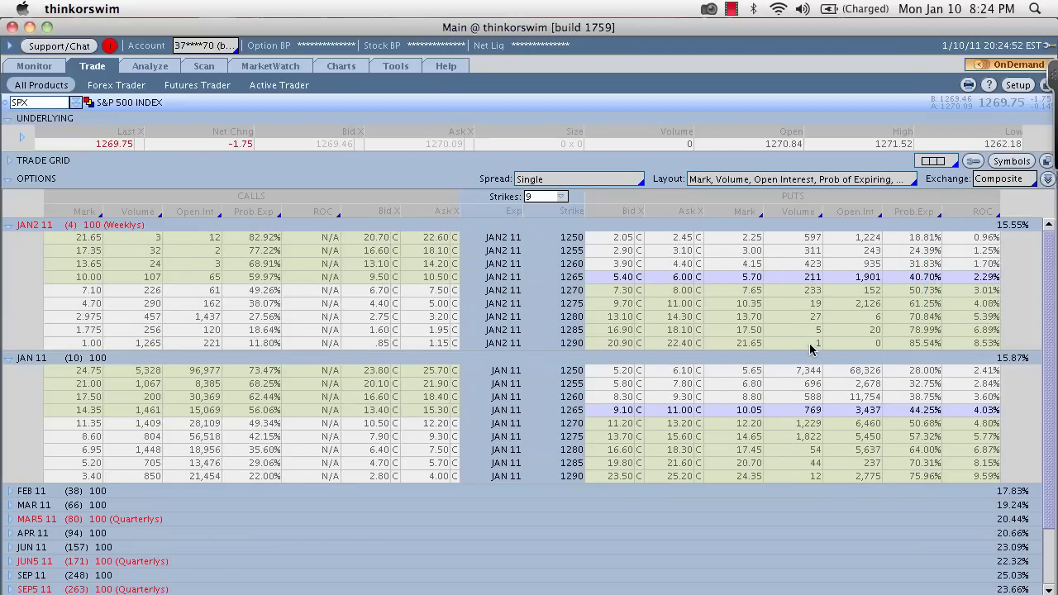
{"action": "left_click", "coordinate": [12, 358]}
Set Strikes back to ALL and select the 1200 put.
{"action": "left_click", "coordinate": [568, 198]}
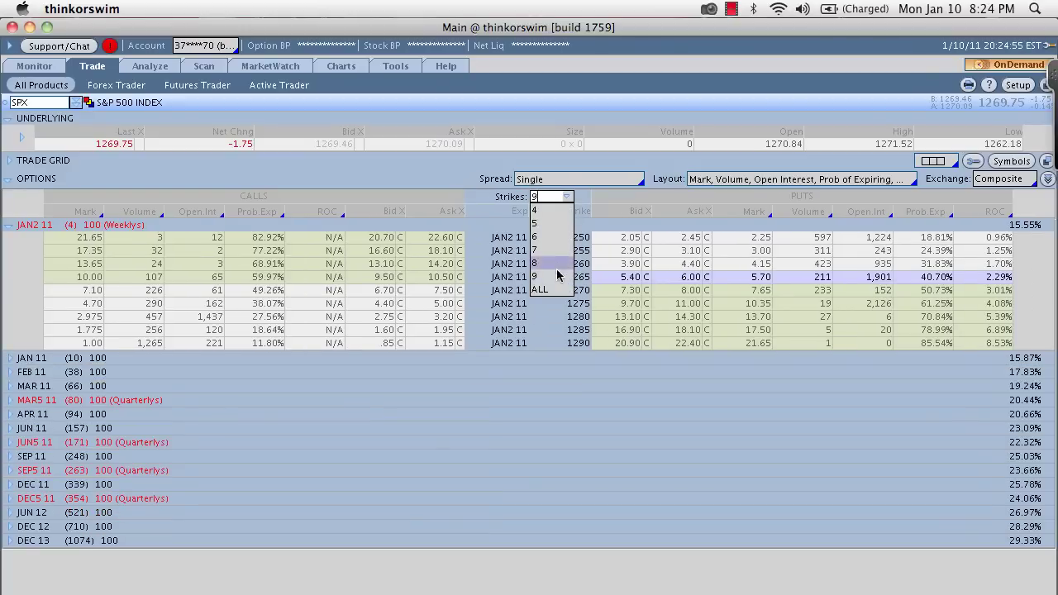
{"action": "left_click", "coordinate": [559, 294]}
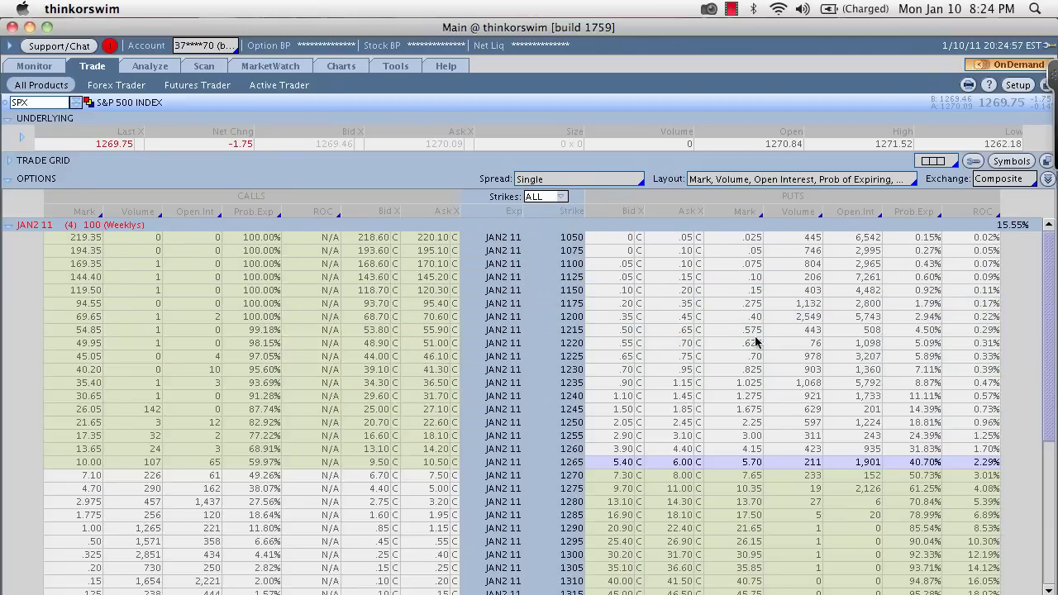
{"action": "left_click", "coordinate": [780, 316]}
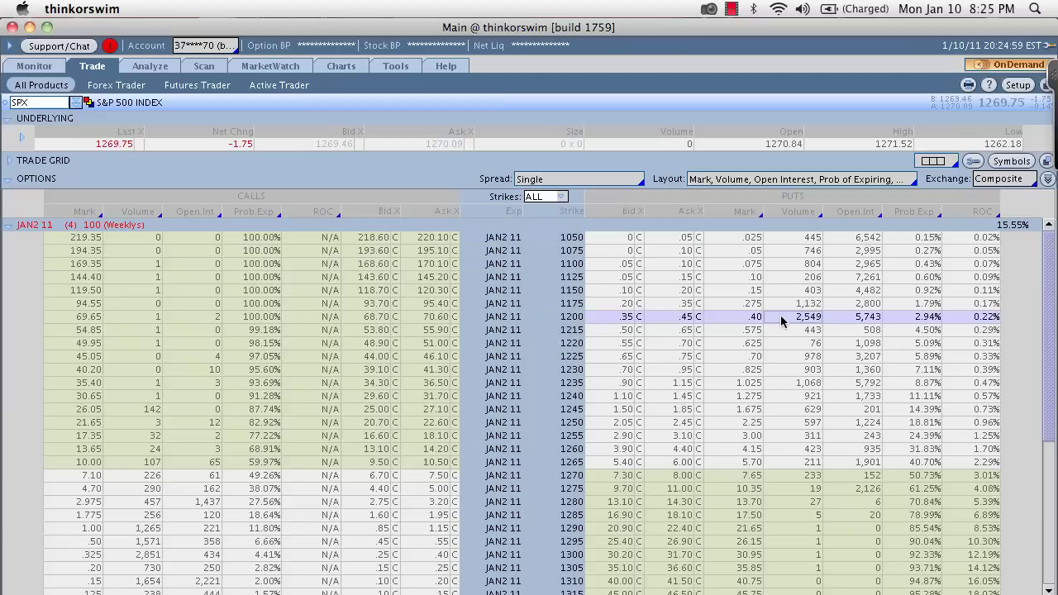